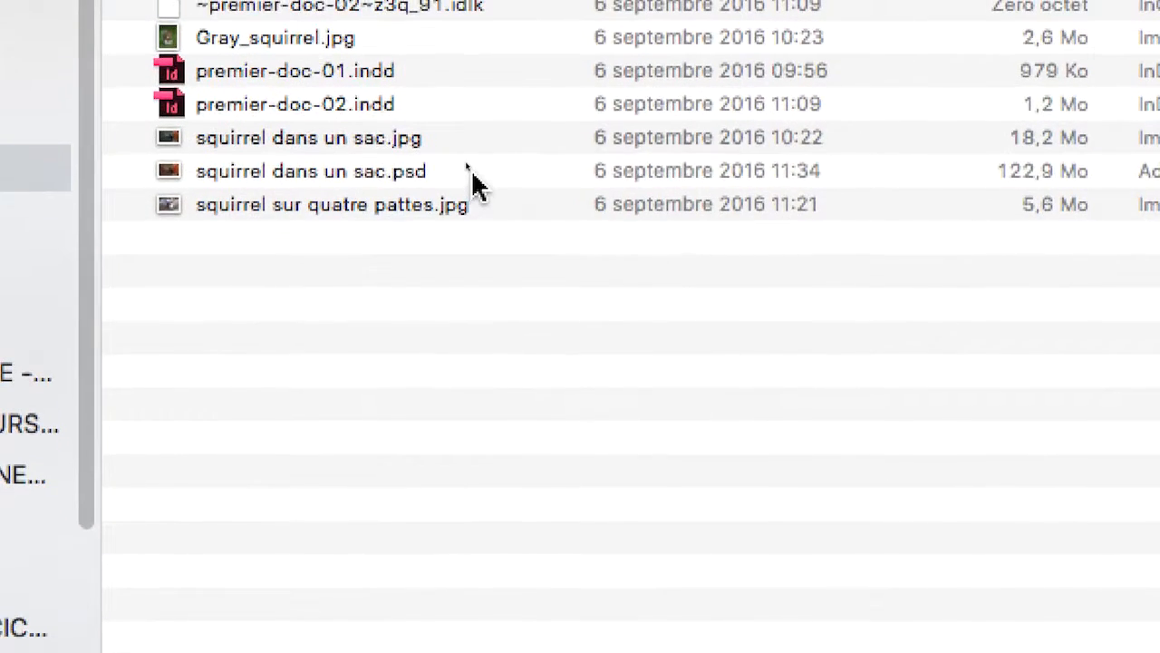
# Step: Select squirrel dans un sac.jpg and squirrel dans un sac.psd for comparison and move the Taille column beside the file names
pyautogui.click(387, 13)
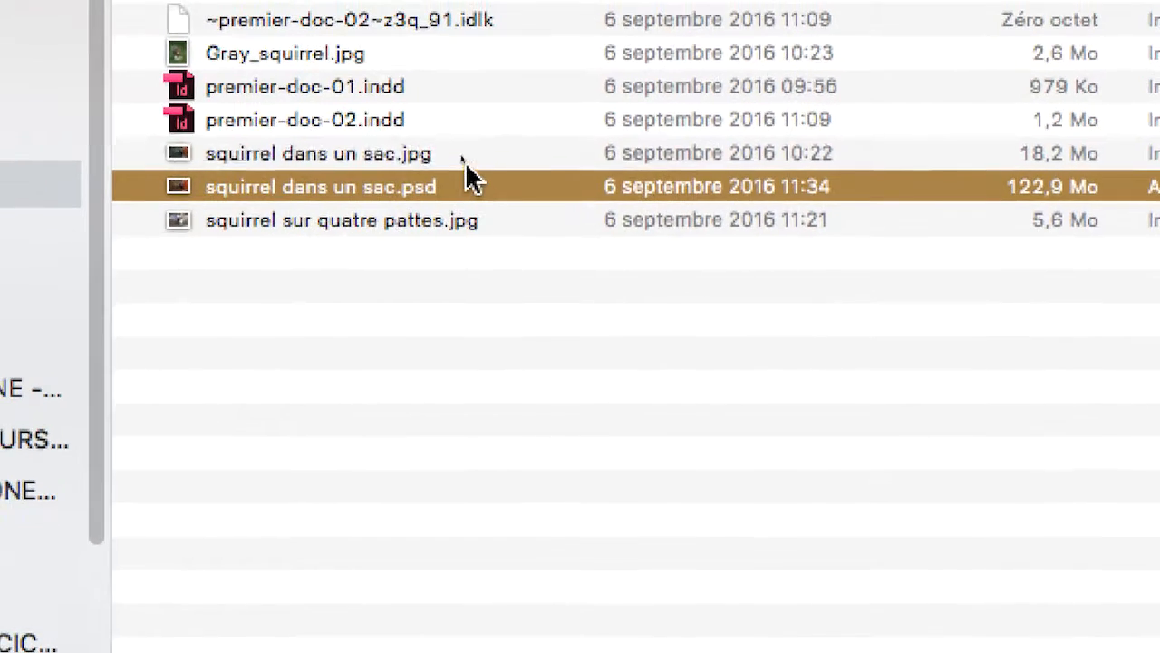
pyautogui.keyDown('shift'); pyautogui.click(455, 150); pyautogui.keyUp('shift')
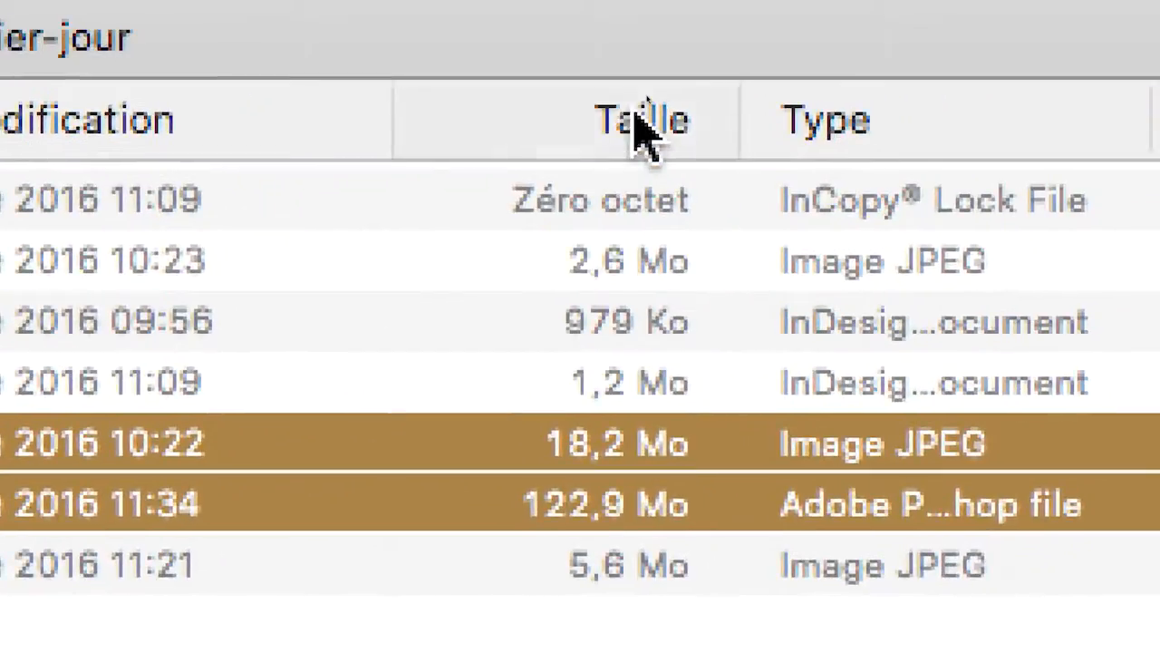
pyautogui.moveTo(636, 101); pyautogui.dragTo(209, 142)
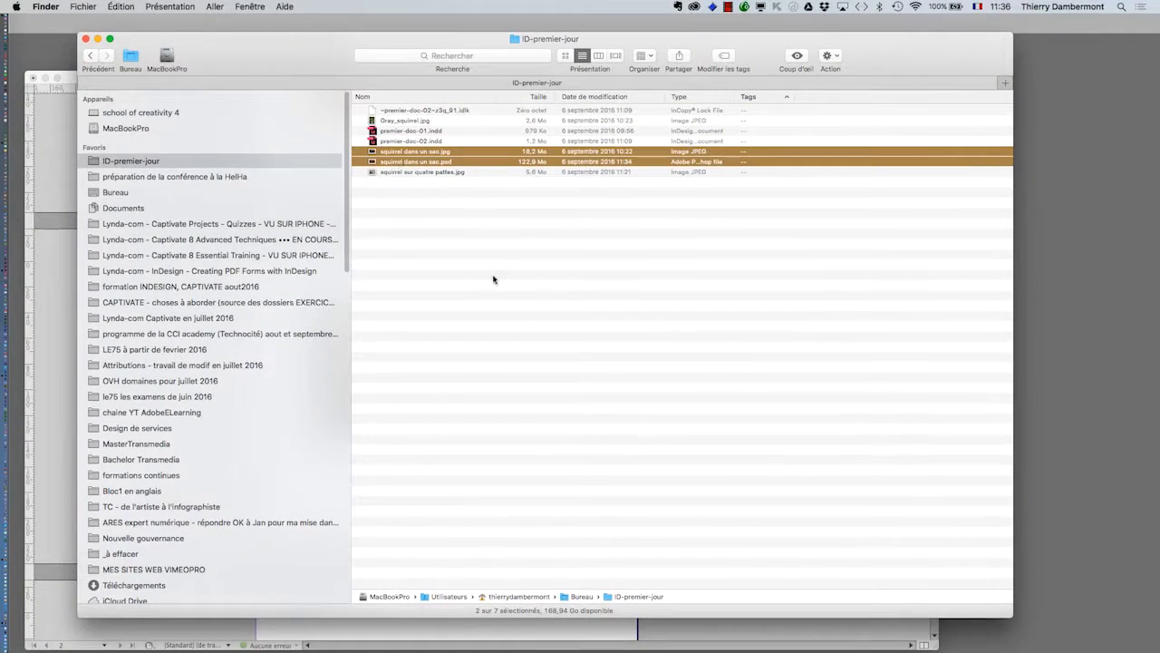
pyautogui.click(496, 281)
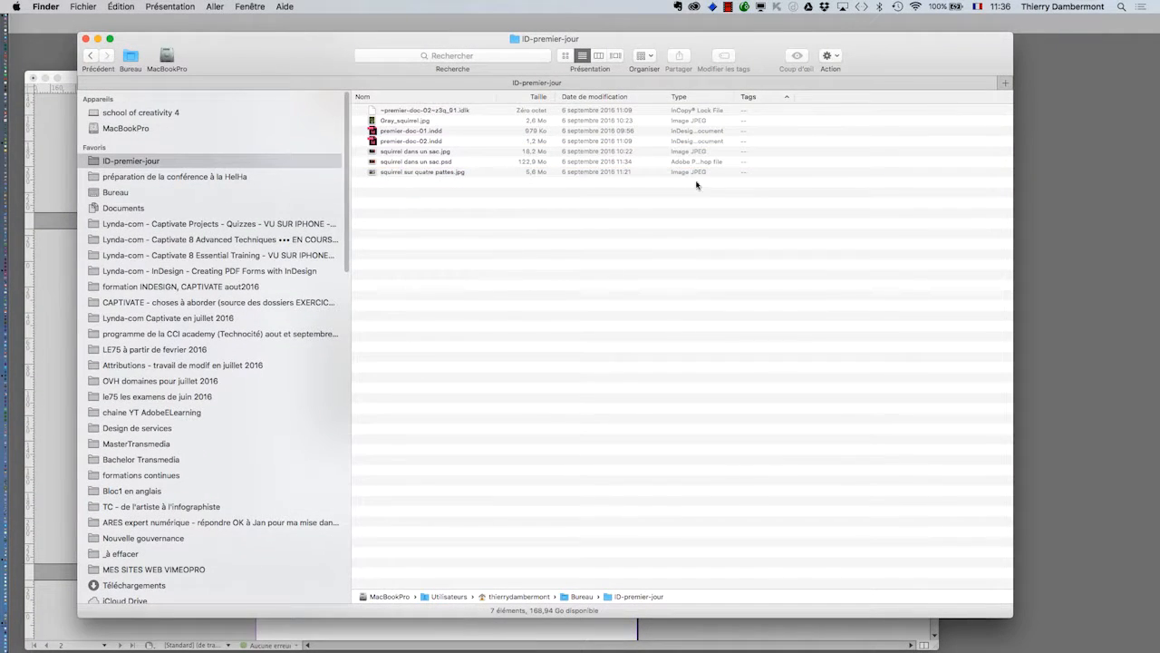
# Step: Switch to InDesign and move the Liens panel closer to the squirrel image on page 2
pyautogui.press('super+Tab')
pyautogui.click(520, 354)
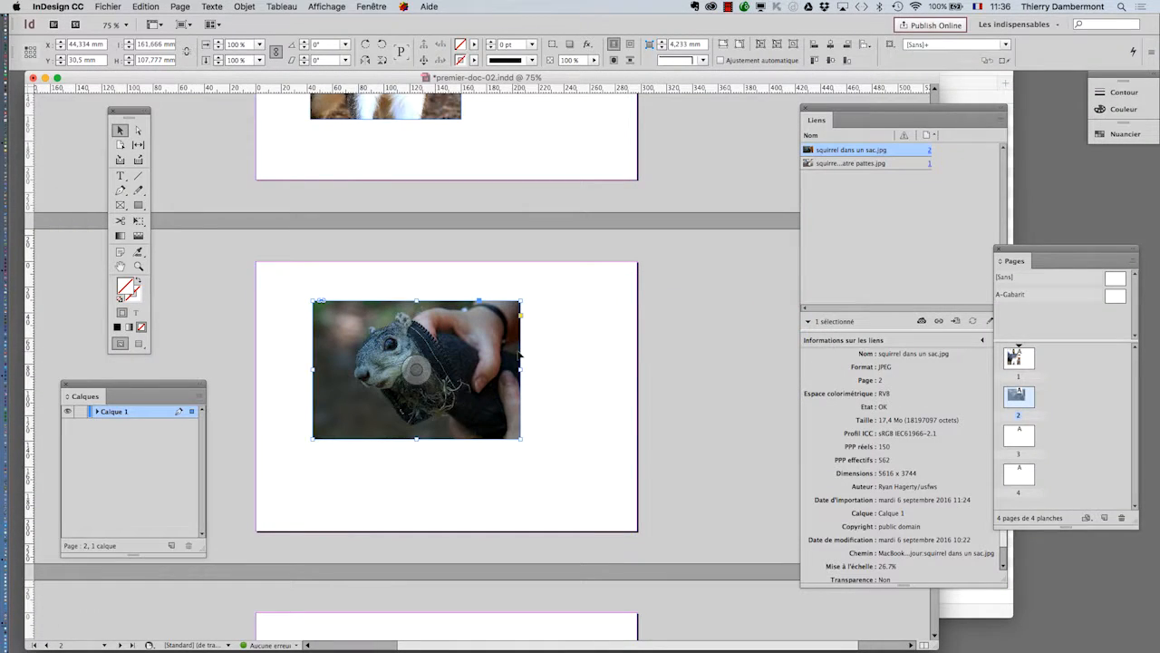
pyautogui.moveTo(822, 109); pyautogui.dragTo(694, 100)
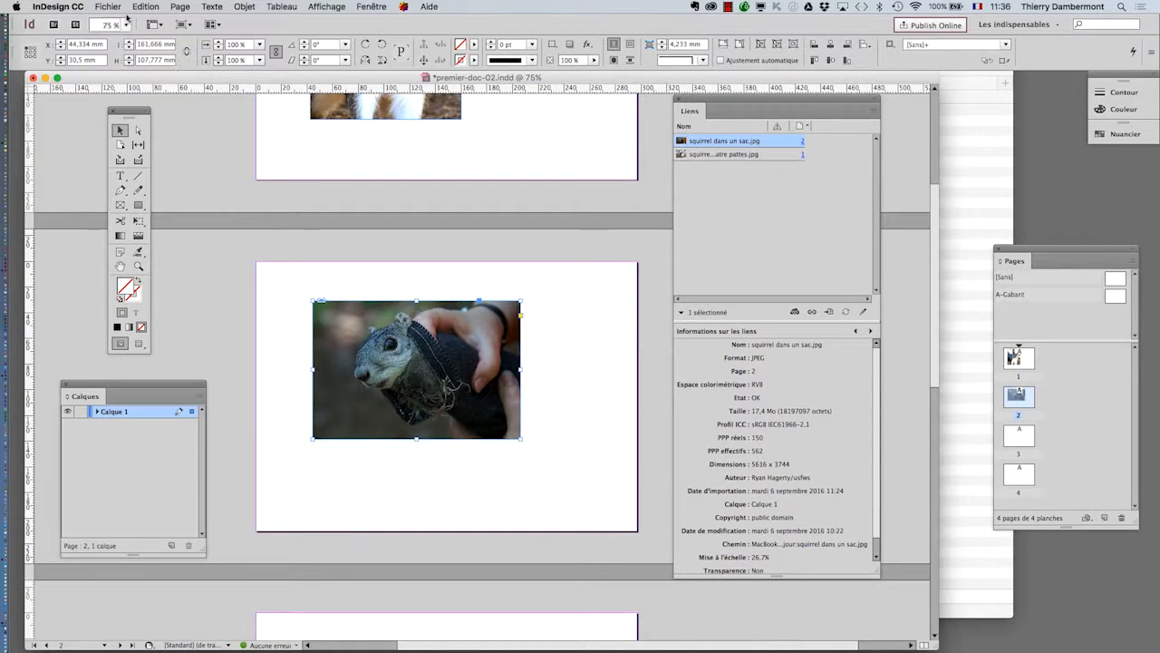
# Step: Replace the selected image on page 2 by importing squirrel dans un sac.psd, with the option to replace the selected item on
pyautogui.click(110, 6)
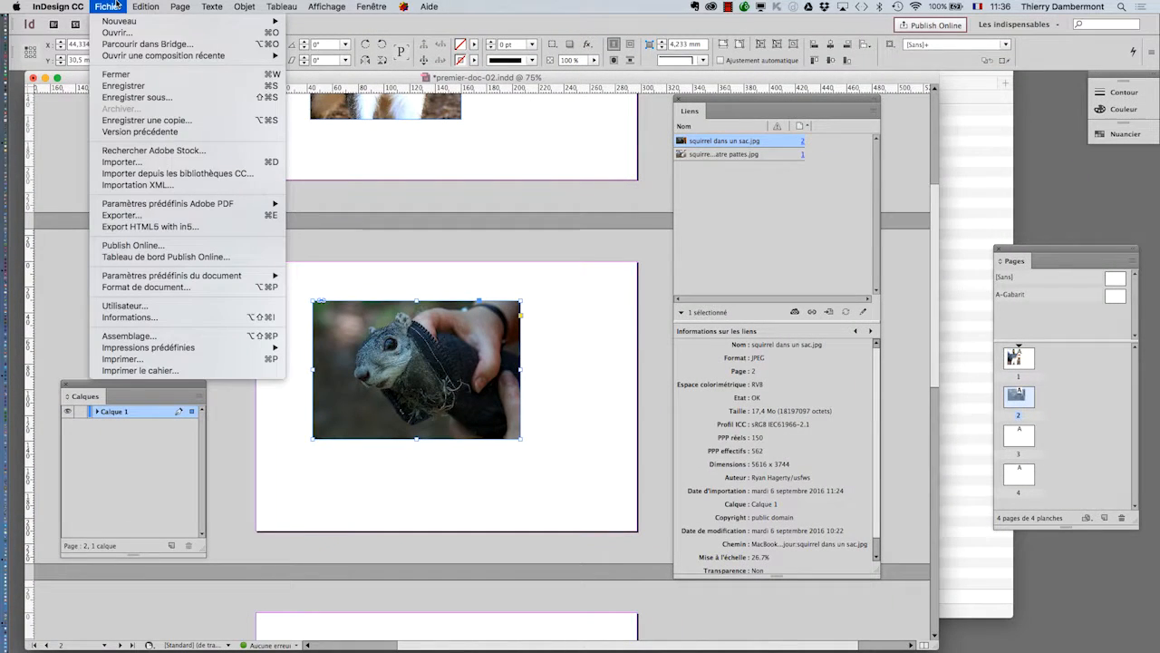
pyautogui.click(121, 162)
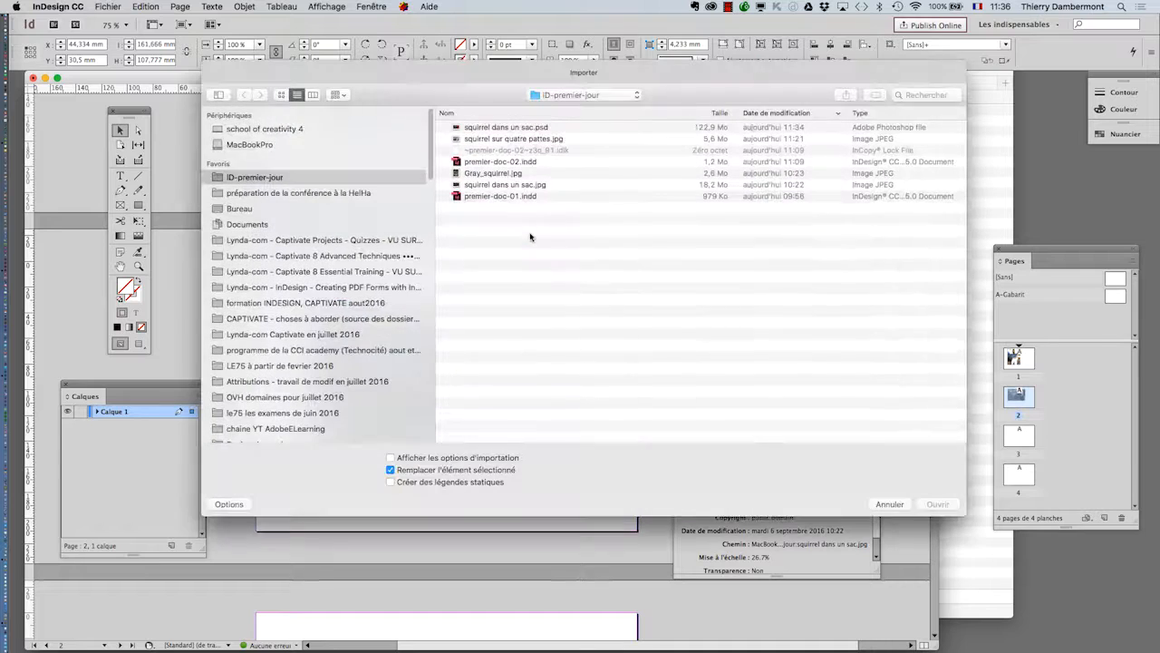
pyautogui.moveTo(965, 514); pyautogui.dragTo(647, 471)
pyautogui.moveTo(353, 71); pyautogui.dragTo(720, 124)
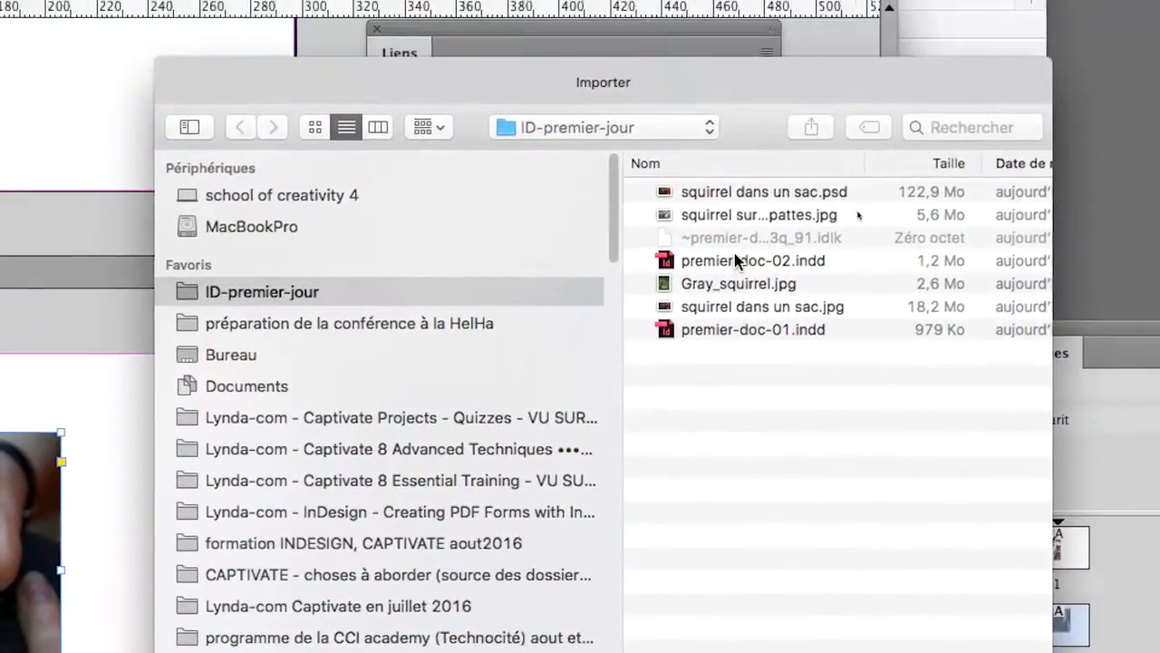
pyautogui.click(743, 194)
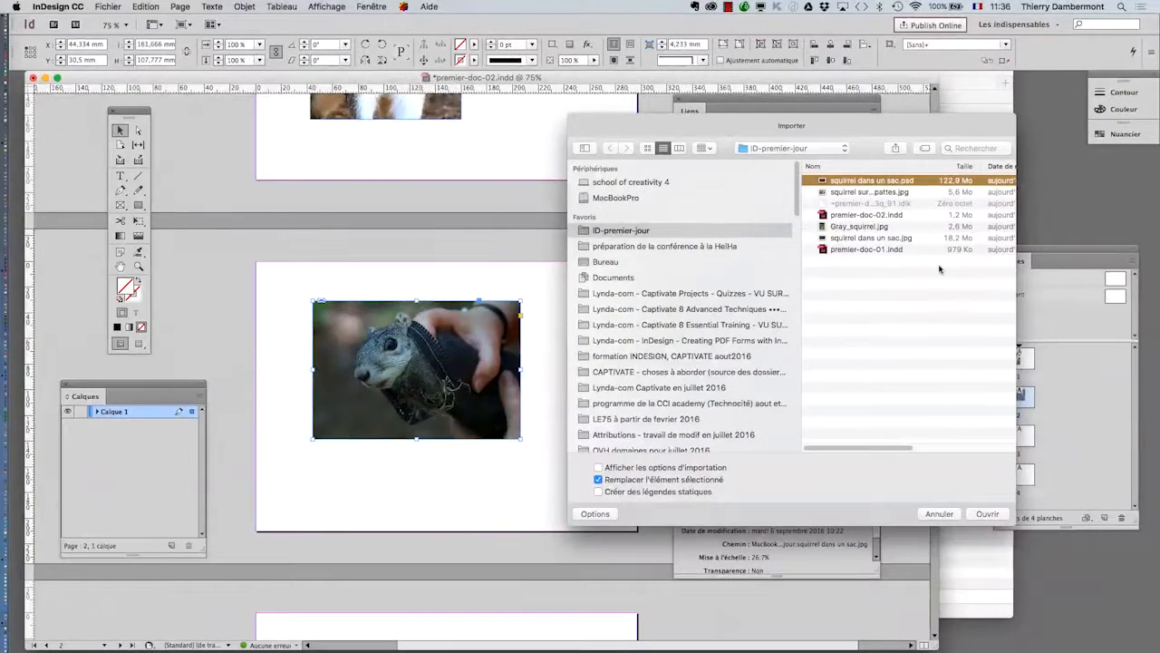
pyautogui.click(984, 515)
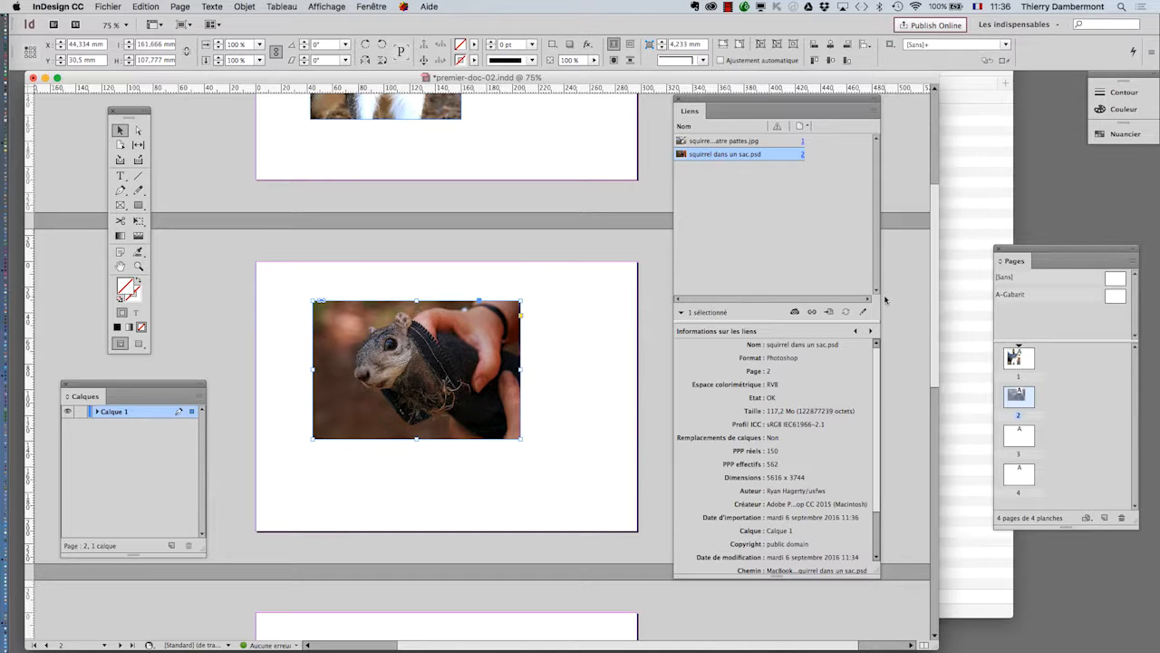
# Step: Switch to Photoshop and add a Curves adjustment layer named Courbes 2 above Courbes 1
pyautogui.press('super+Tab')
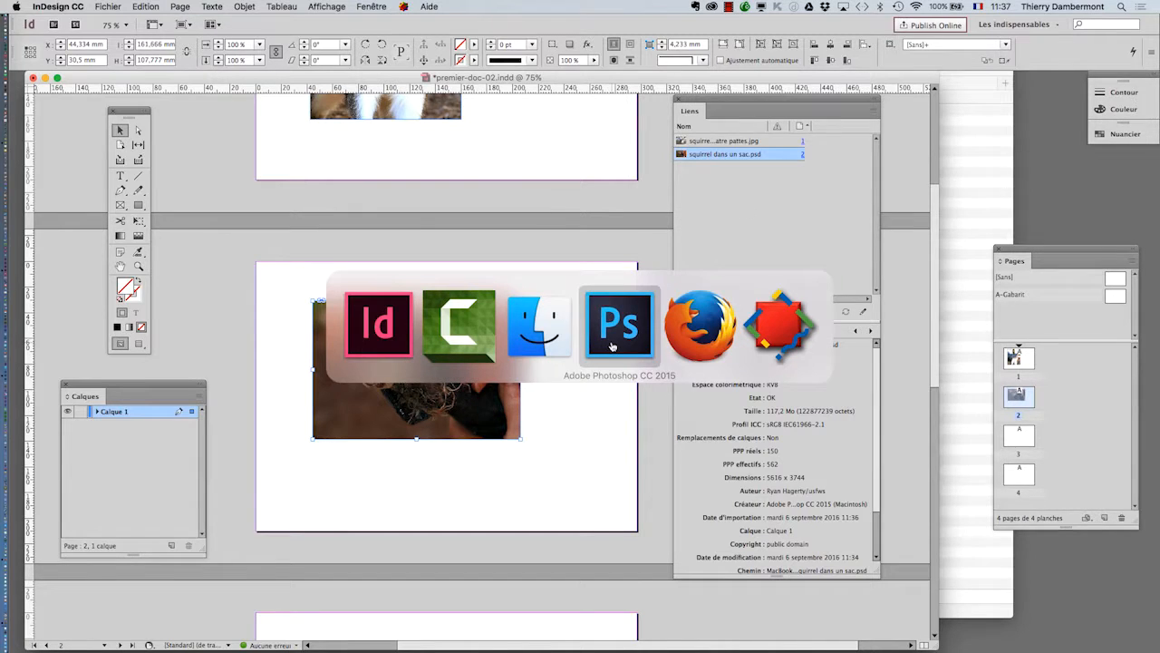
pyautogui.click(613, 346)
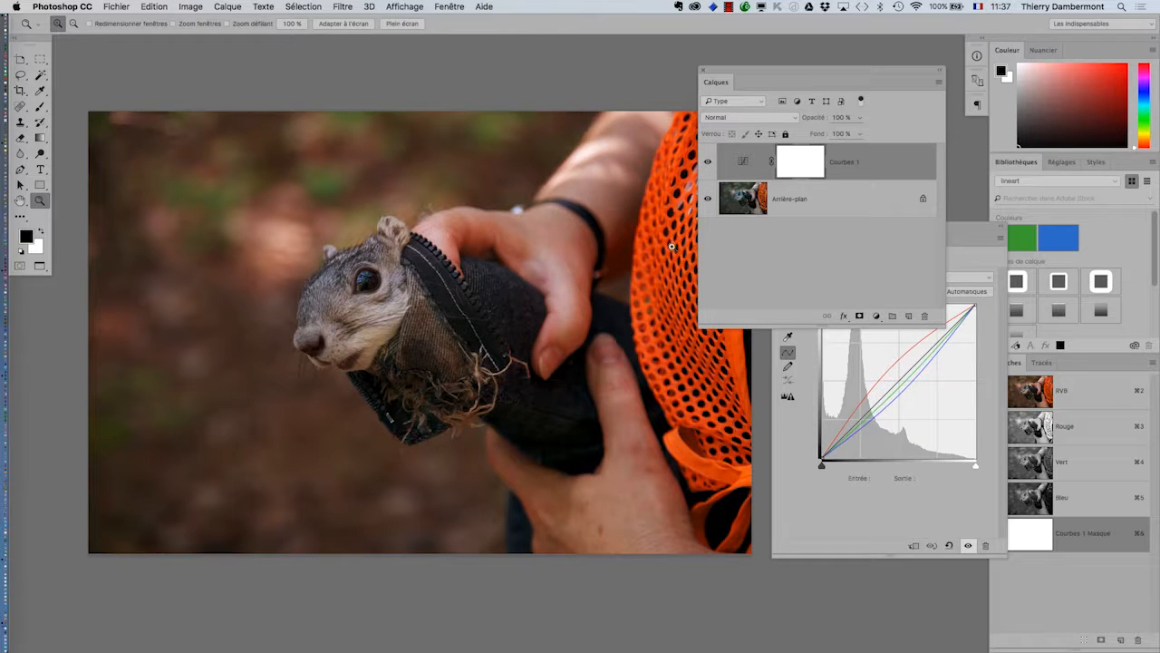
pyautogui.moveTo(734, 69)
pyautogui.mouseDown()
pyautogui.moveTo(745, 76)
pyautogui.moveTo(730, 69)
pyautogui.mouseUp()
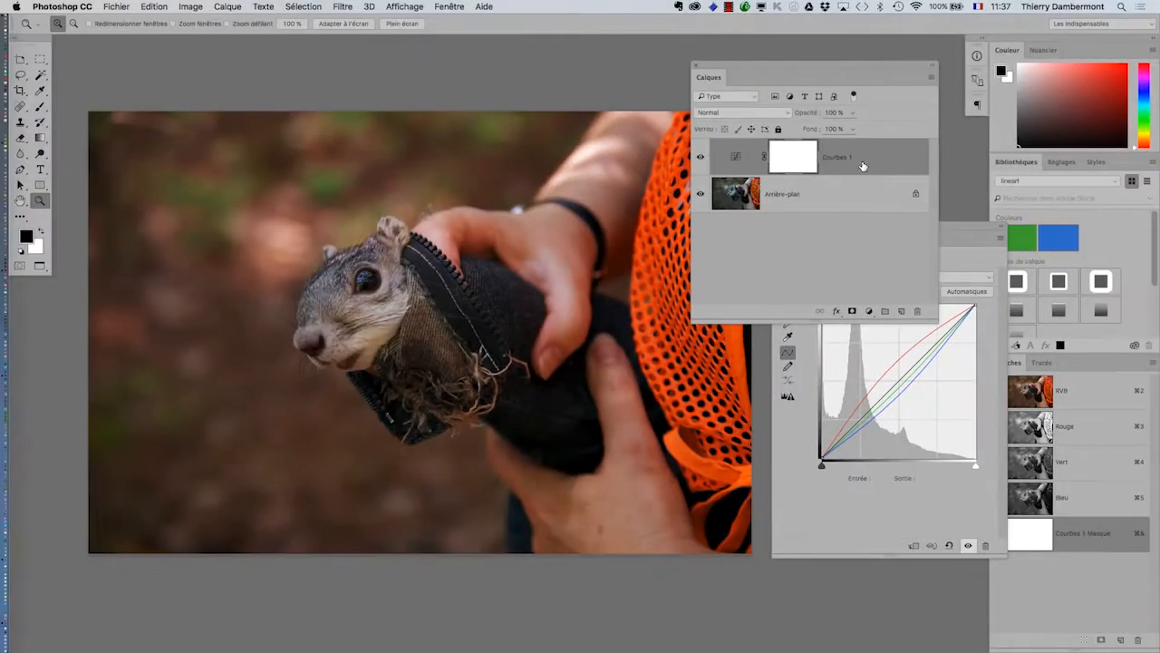
pyautogui.click(228, 7)
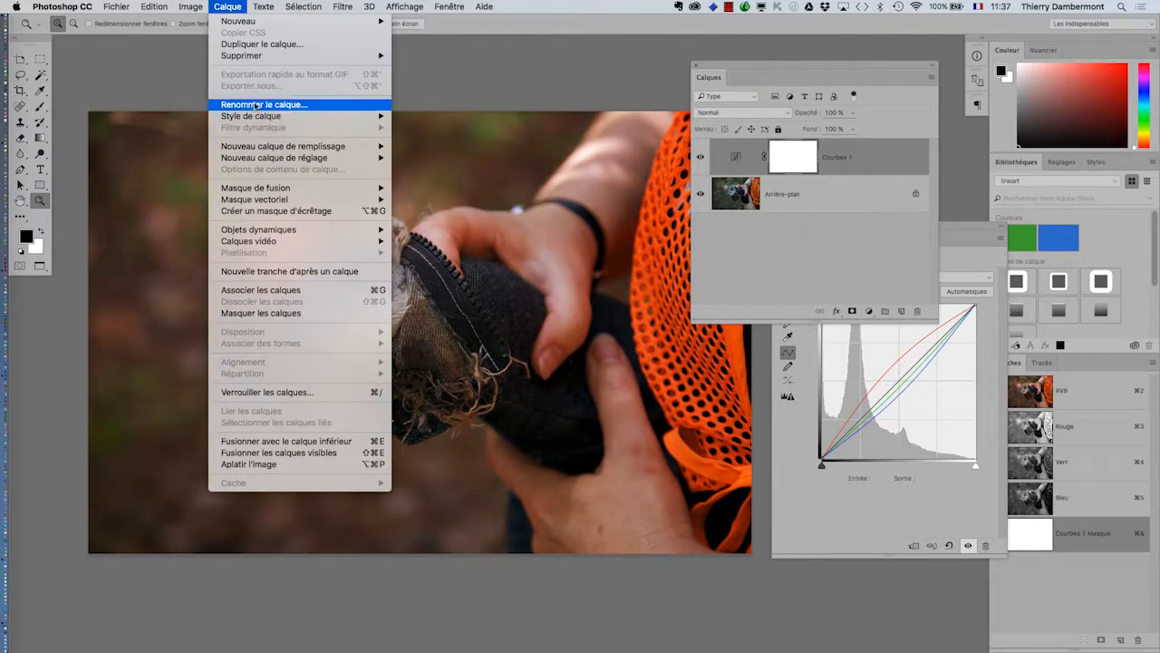
pyautogui.moveTo(279, 157)
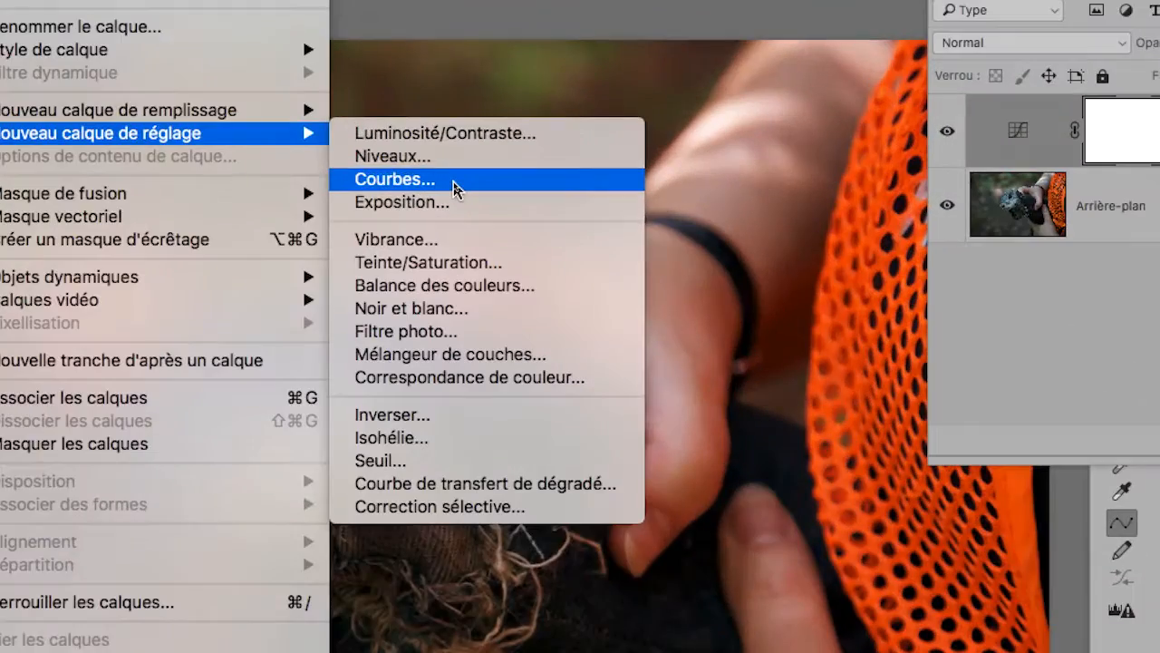
pyautogui.click(454, 189)
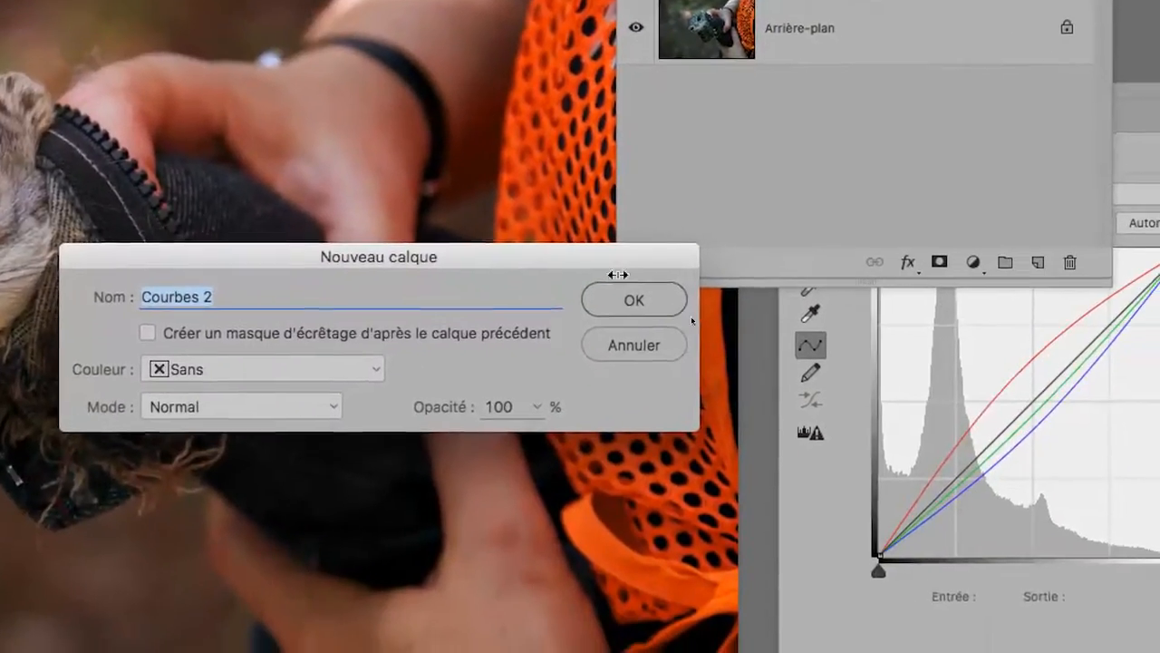
pyautogui.click(948, 477)
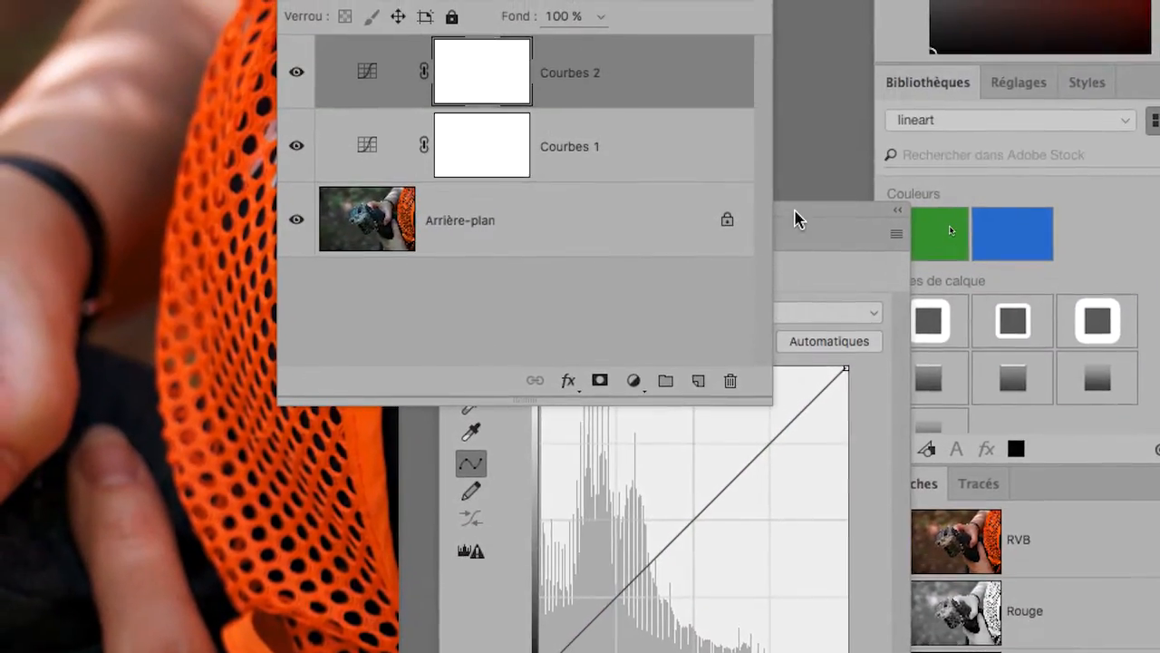
# Step: Set the white point of the Courbes 2 adjustment by sampling a light area of the photo with the white eyedropper
pyautogui.moveTo(1117, 78); pyautogui.dragTo(1094, 76)
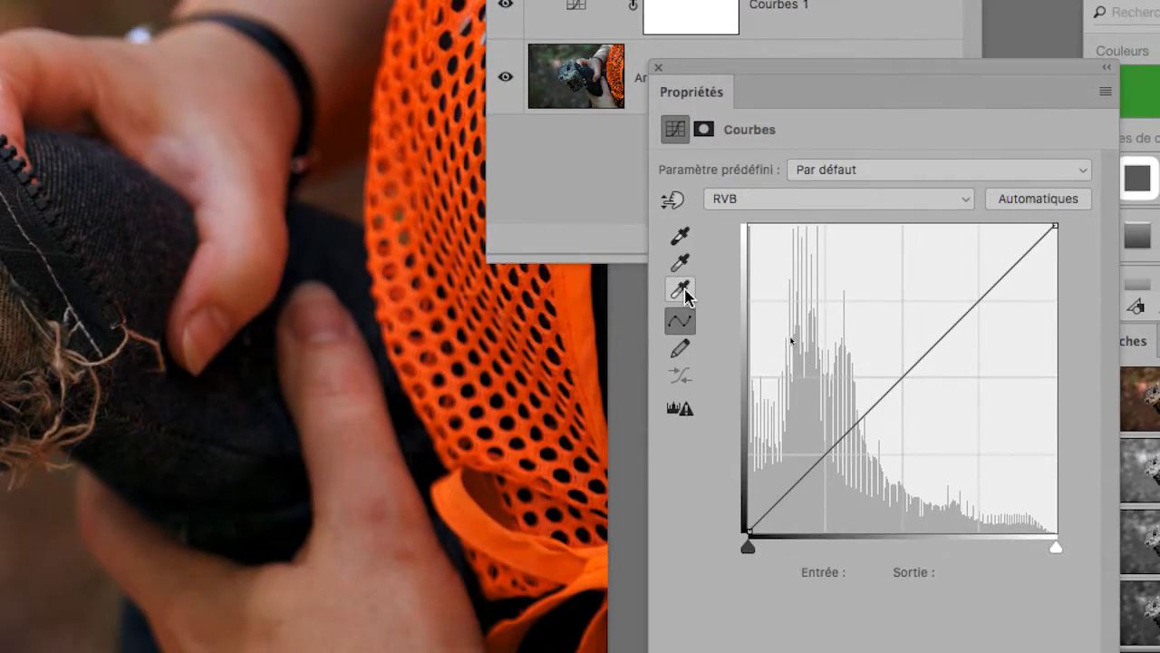
pyautogui.click(727, 463)
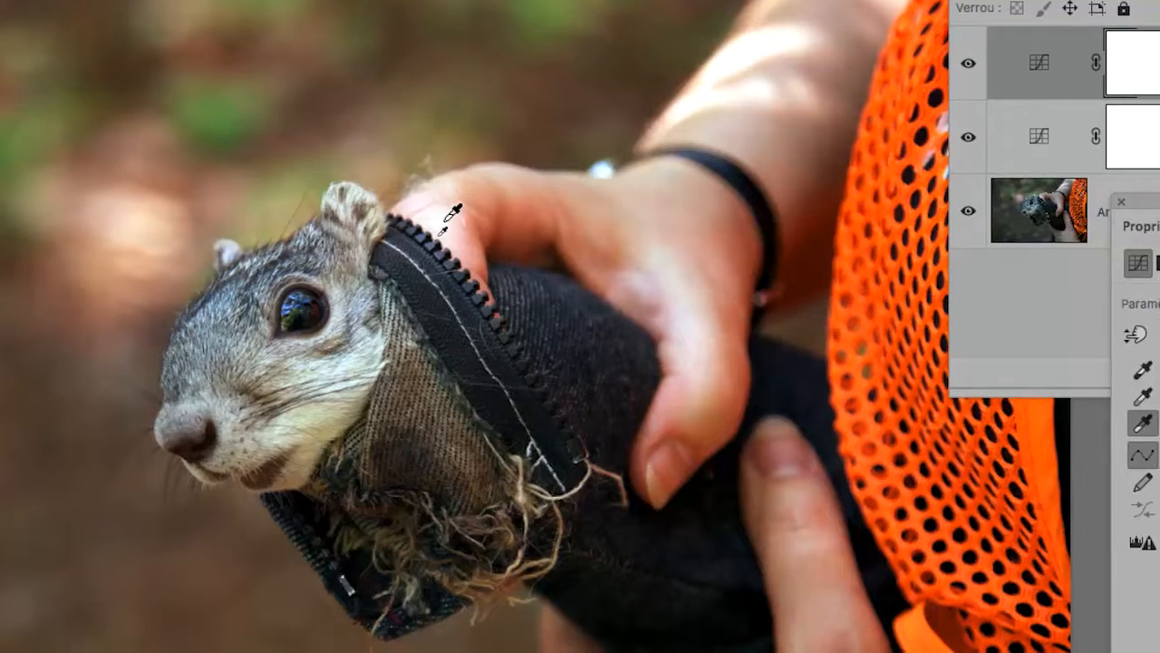
pyautogui.press('alt')
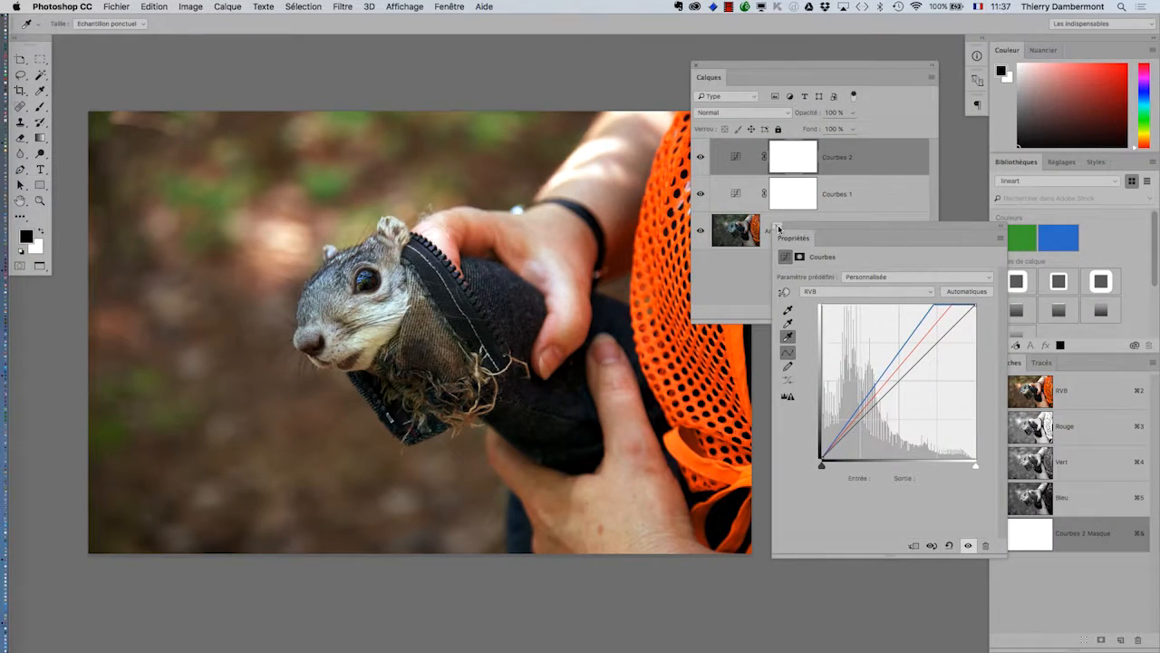
pyautogui.click(777, 227)
# Step: Compare the photo with and without the Courbes 2 and Courbes 1 adjustments, leaving both layers shown
pyautogui.click(700, 157)
pyautogui.click(701, 157)
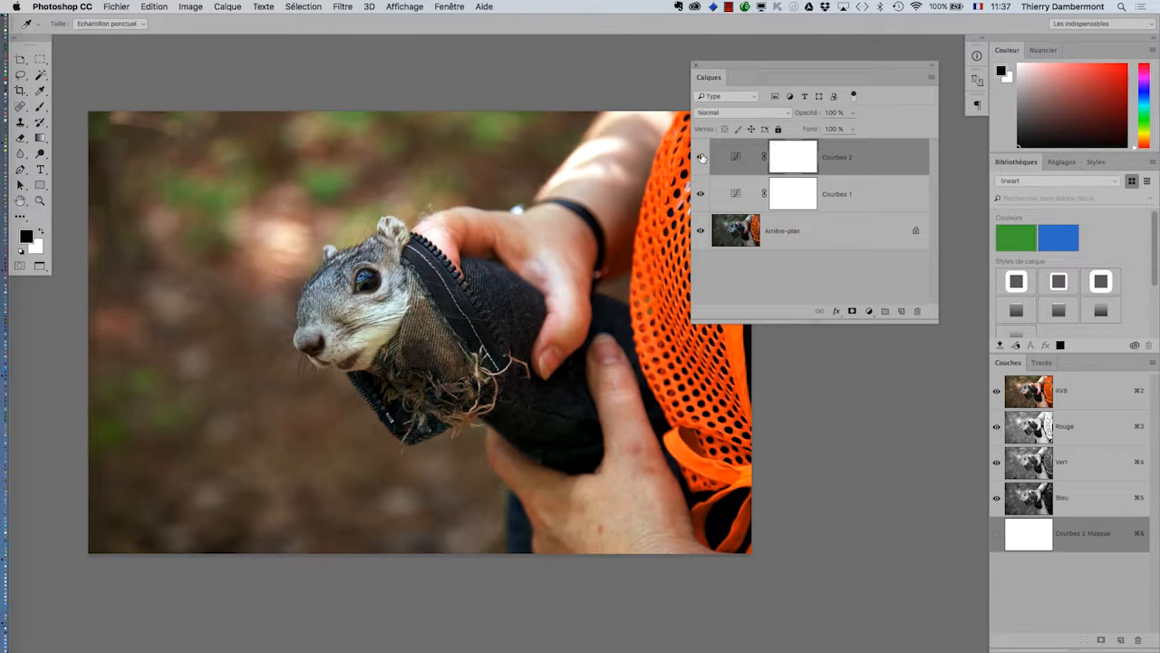
pyautogui.click(700, 157)
pyautogui.click(700, 157)
pyautogui.click(701, 157)
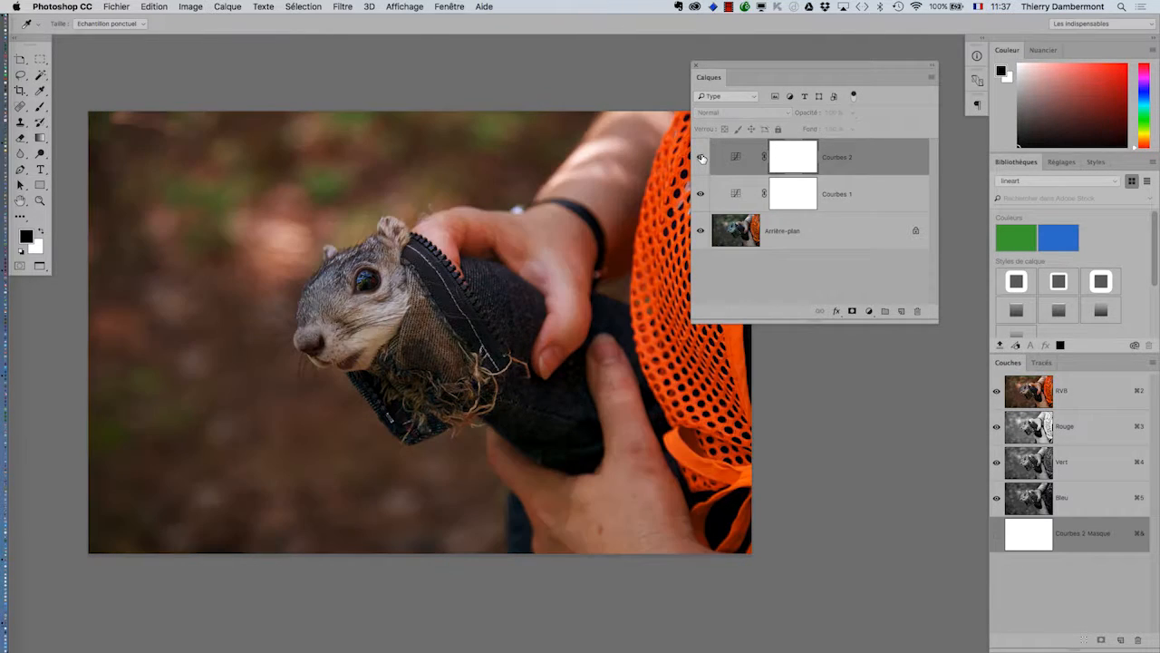
pyautogui.click(700, 156)
pyautogui.click(701, 157)
pyautogui.click(701, 157)
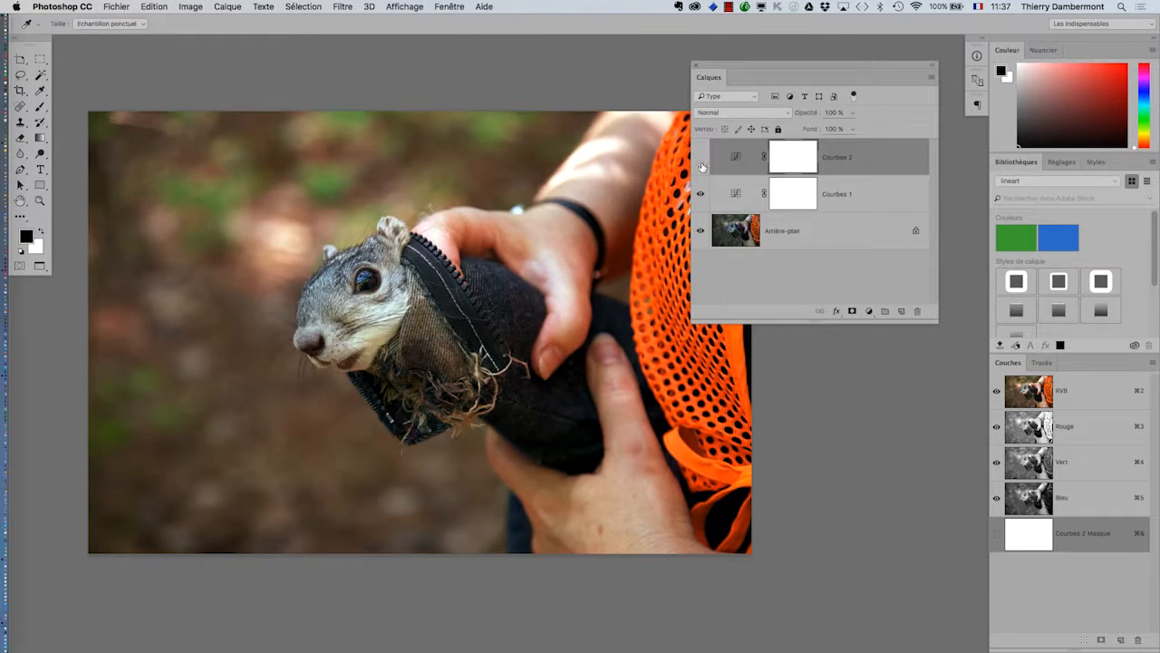
pyautogui.moveTo(701, 157); pyautogui.dragTo(700, 193)
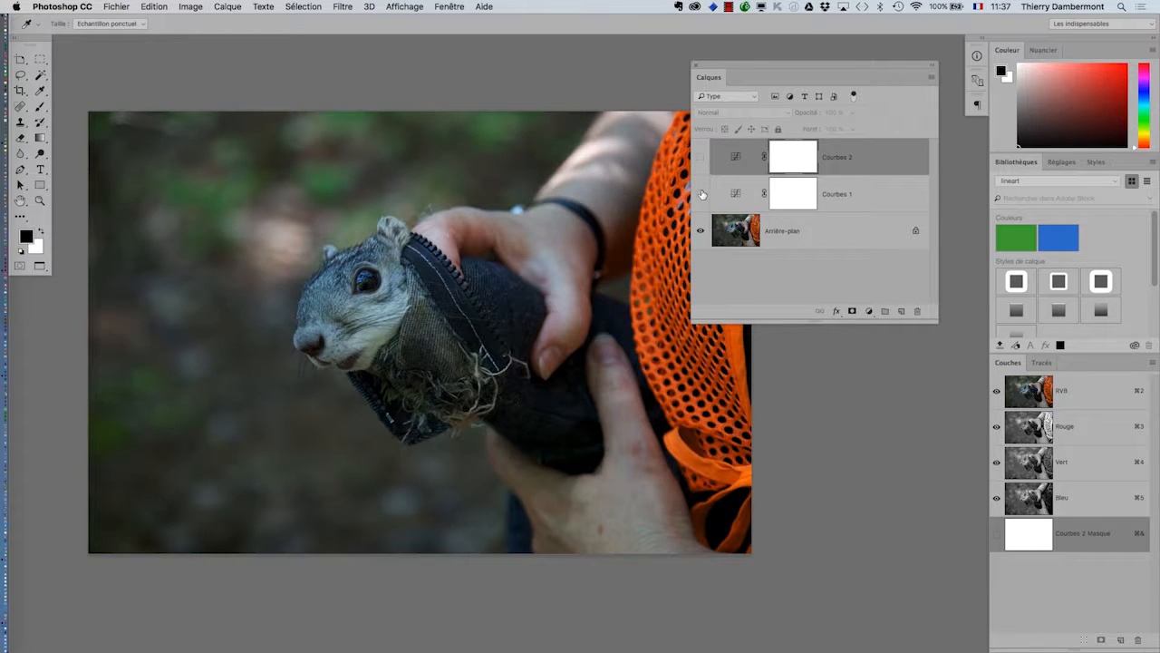
pyautogui.click(701, 194)
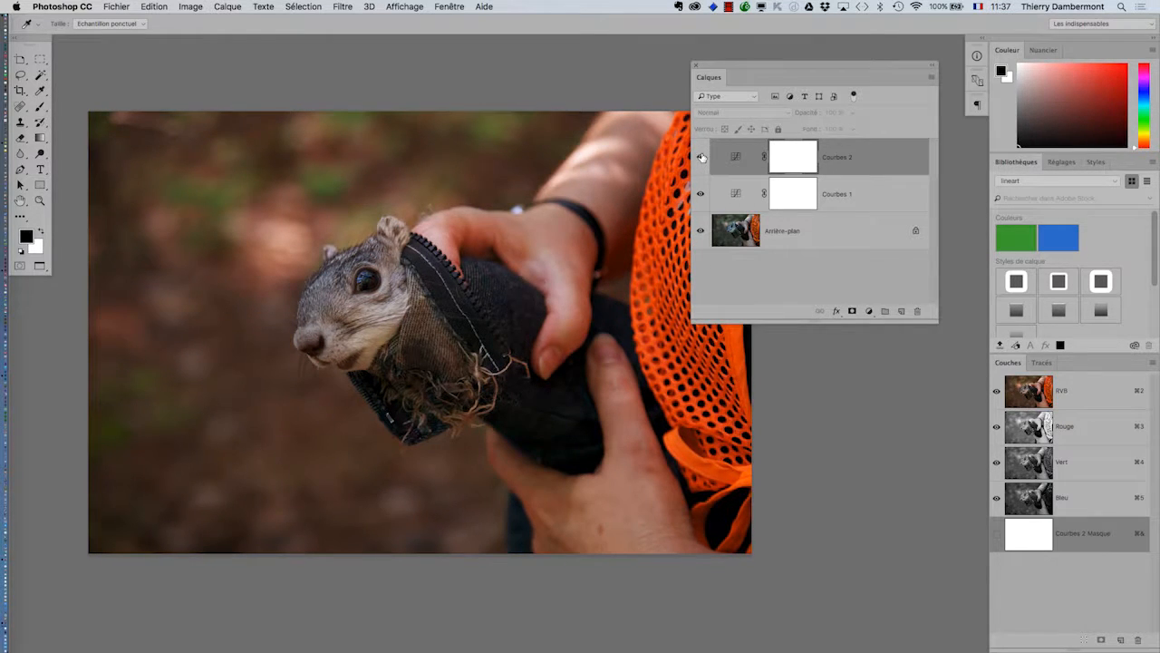
pyautogui.click(701, 157)
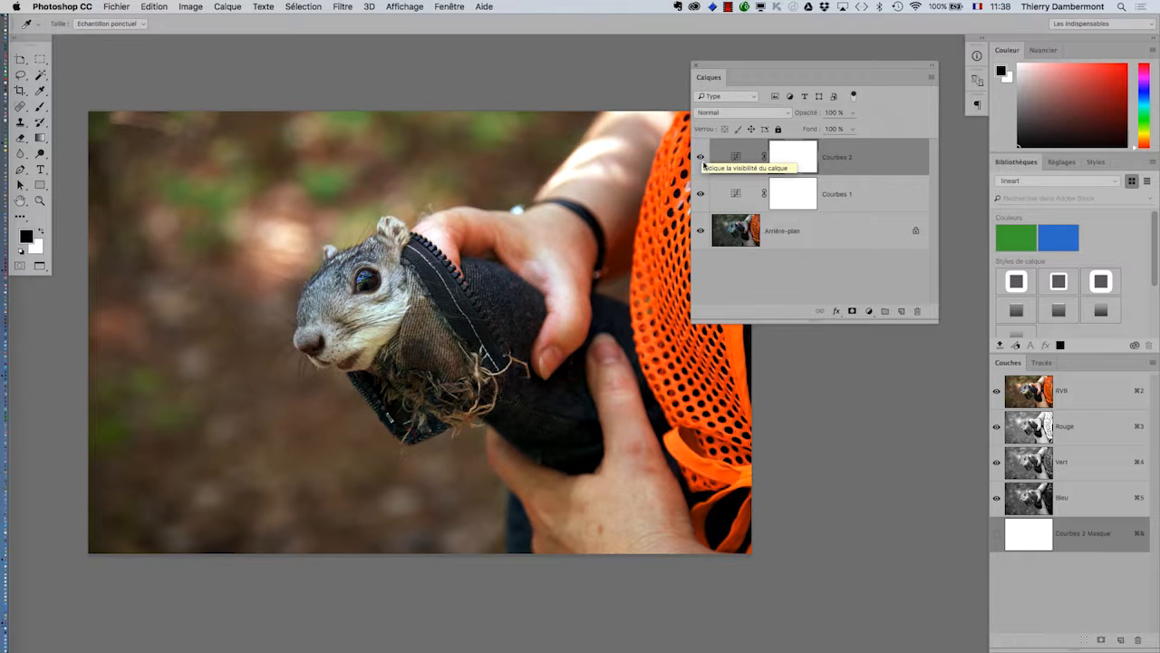
# Step: Save the edited PSD and switch to InDesign to update the modified squirrel dans un sac.psd link
pyautogui.click(119, 7)
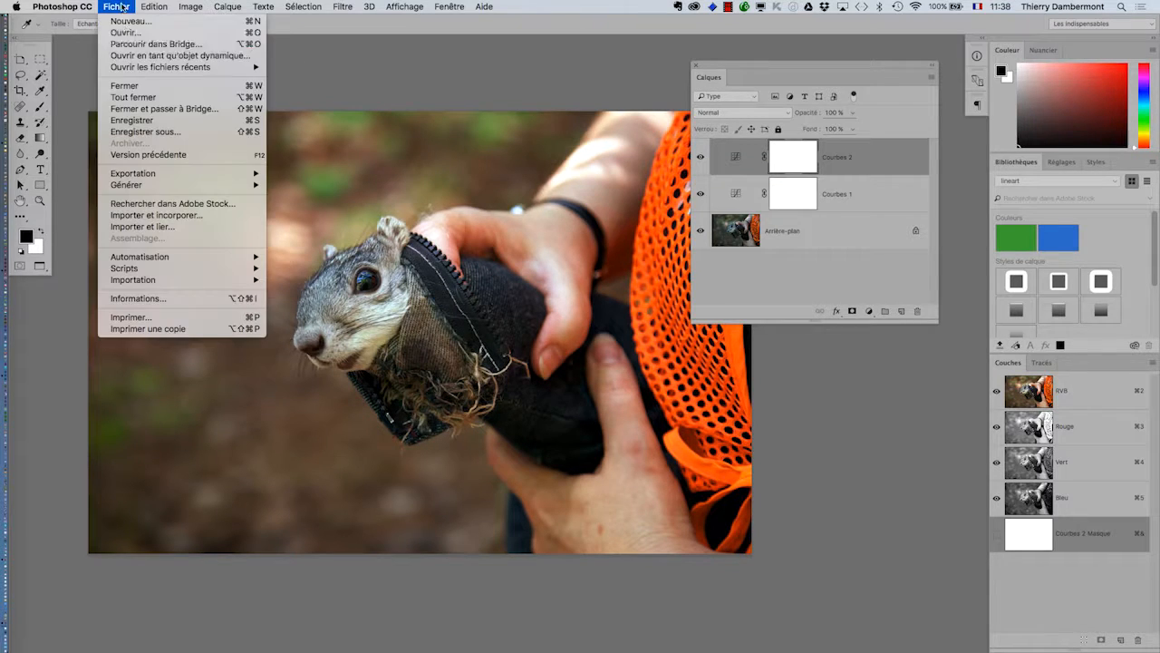
pyautogui.click(151, 120)
pyautogui.press('super+Tab')
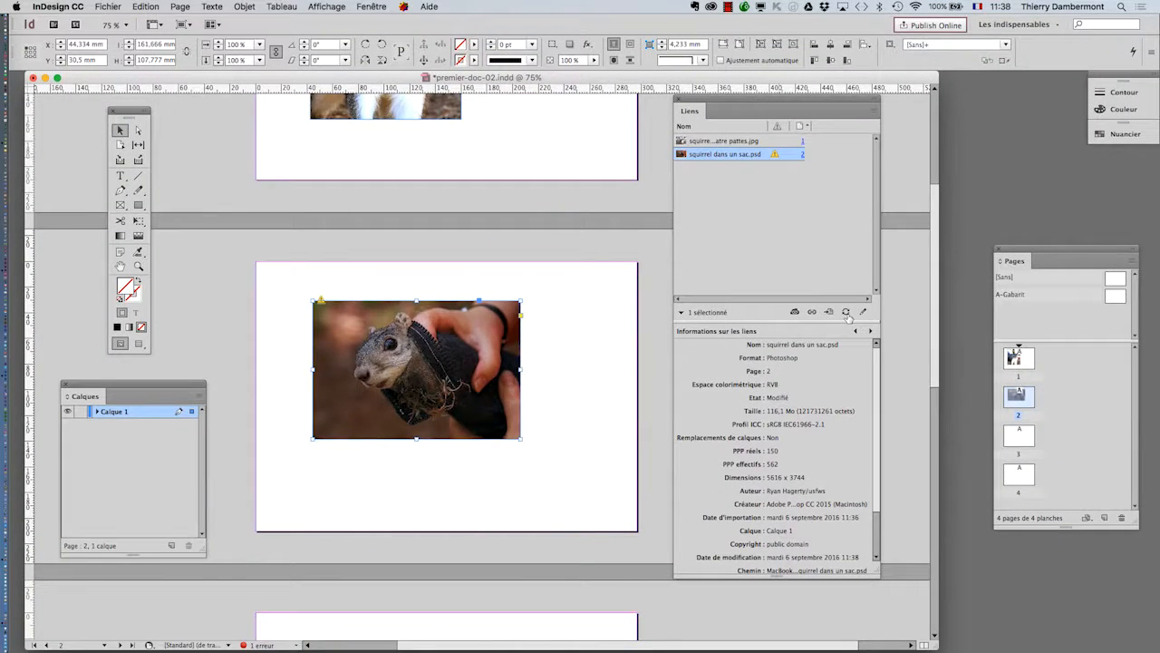
pyautogui.click(828, 275)
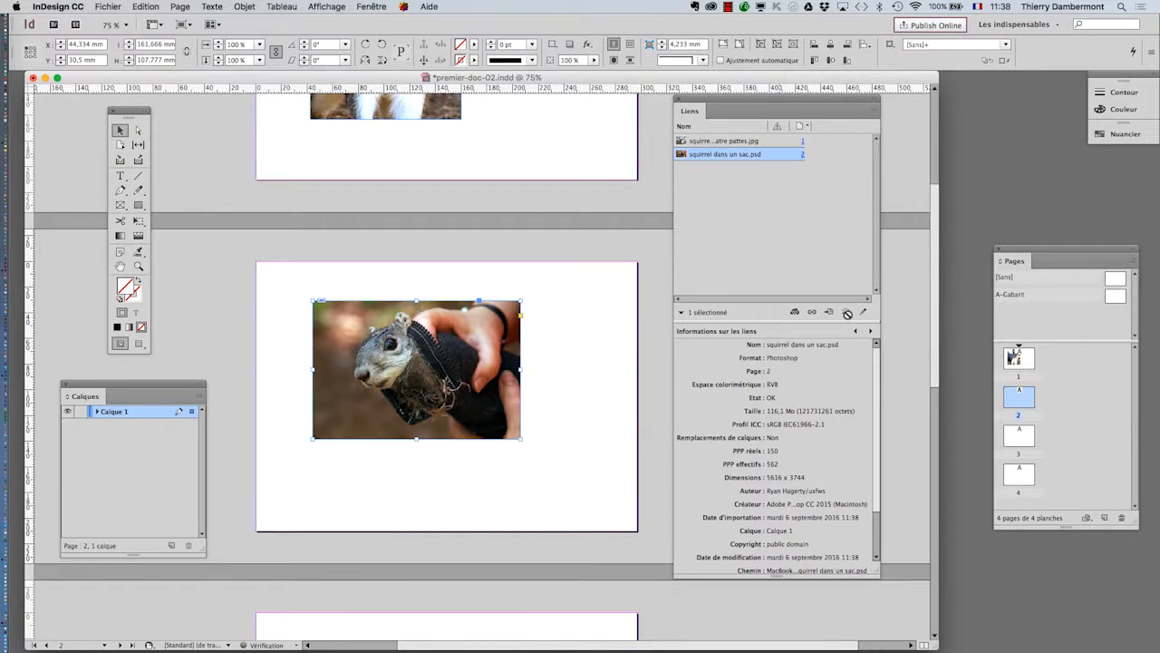
pyautogui.press('super+equal')
pyautogui.press('super+equal')
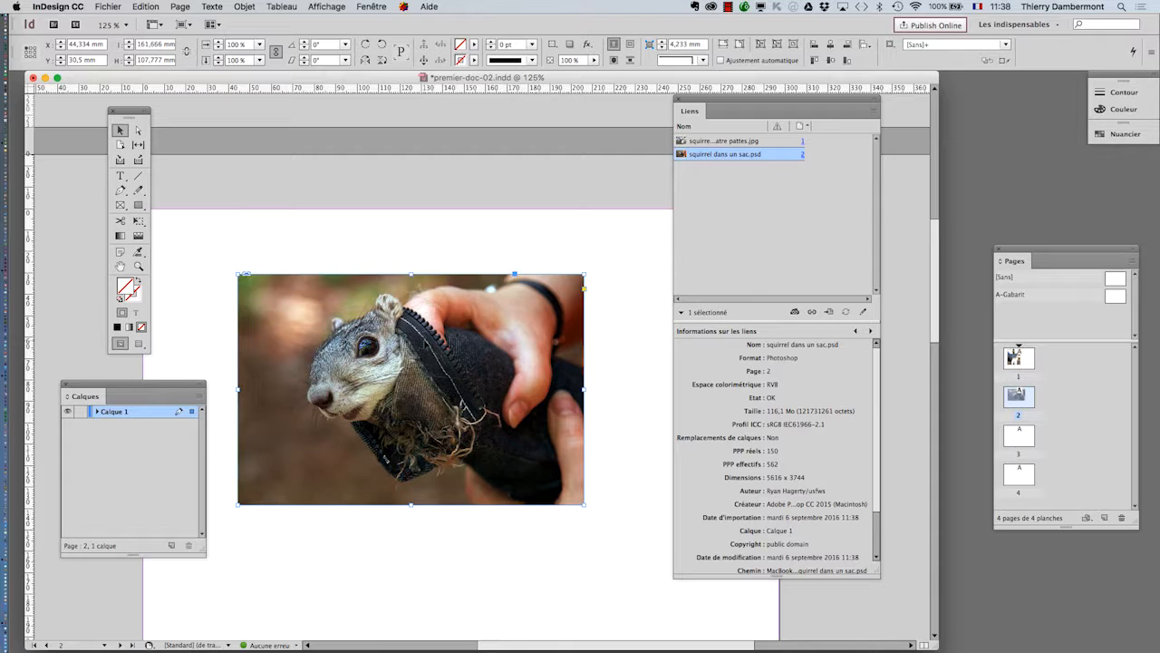